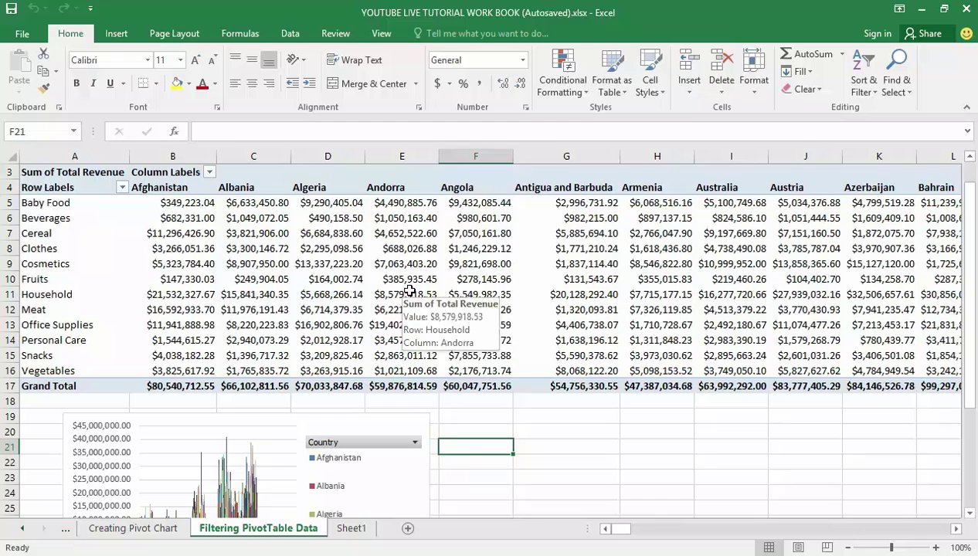
# Select a cell inside the revenue pivot table so its PivotTable Fields list appears
pyautogui.moveTo(425, 278)
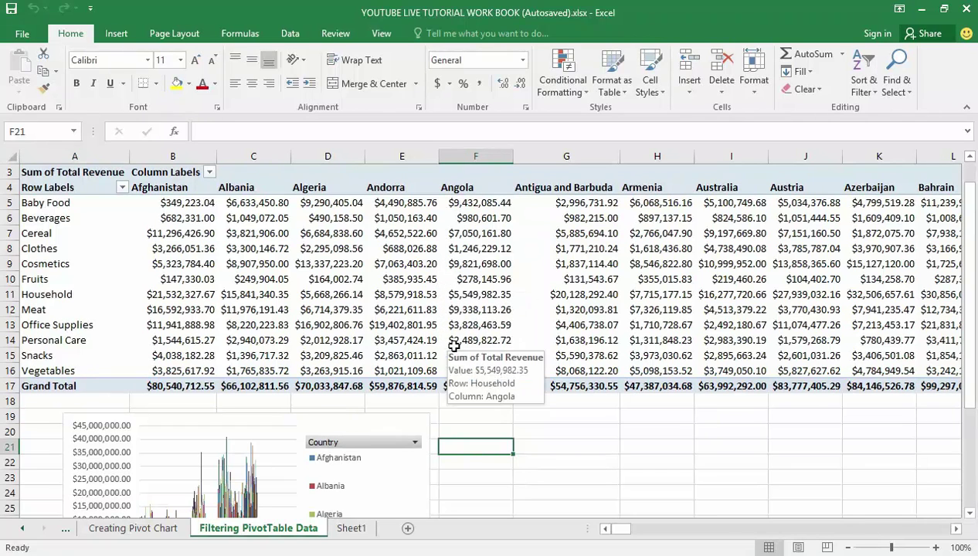
pyautogui.moveTo(447, 341)
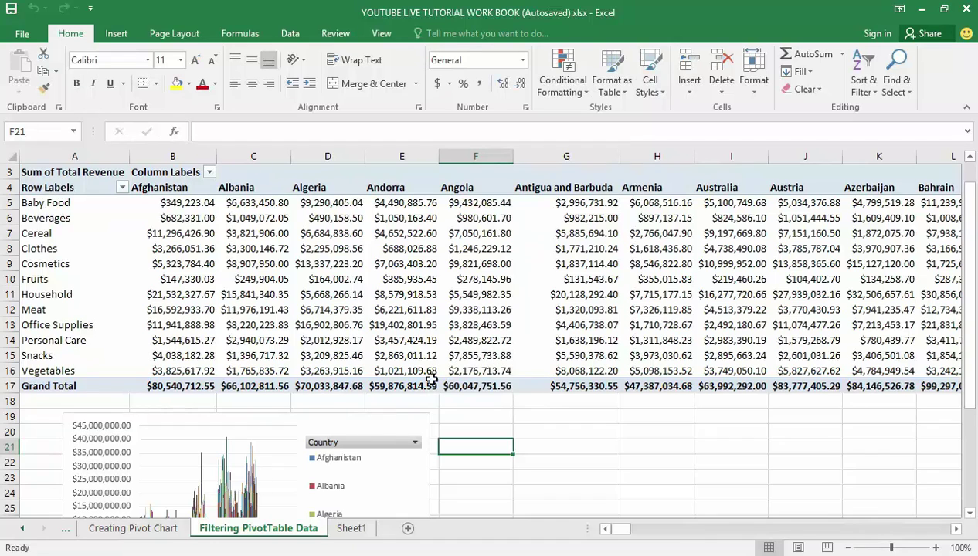
pyautogui.moveTo(431, 374)
pyautogui.scroll(-1, 394, 316)
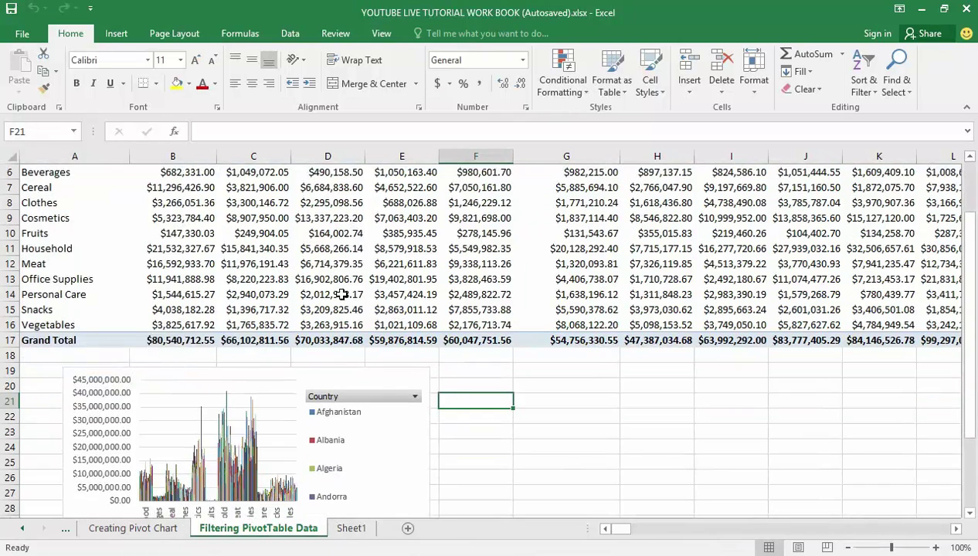
pyautogui.scroll(-2, 341, 295)
pyautogui.moveTo(970, 358); pyautogui.dragTo(970, 170)
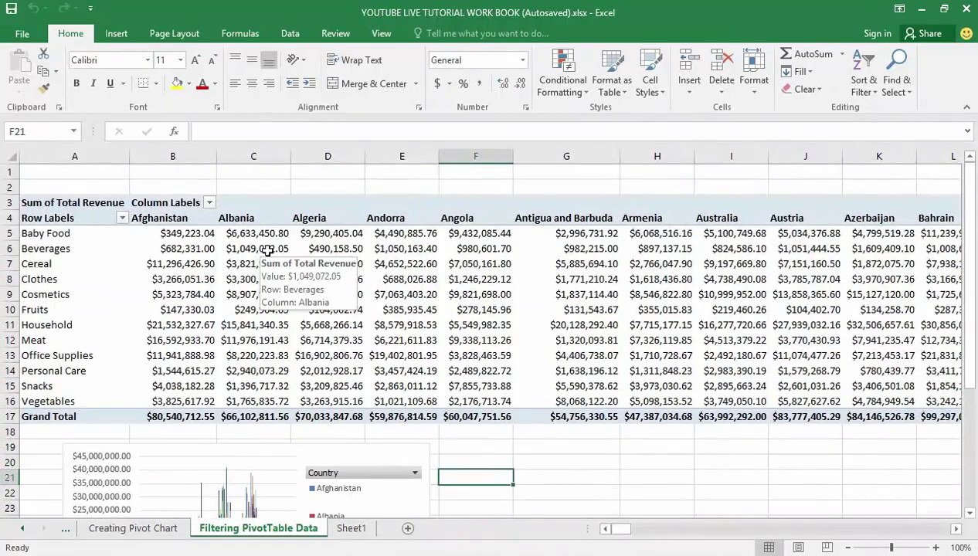
pyautogui.click(261, 253)
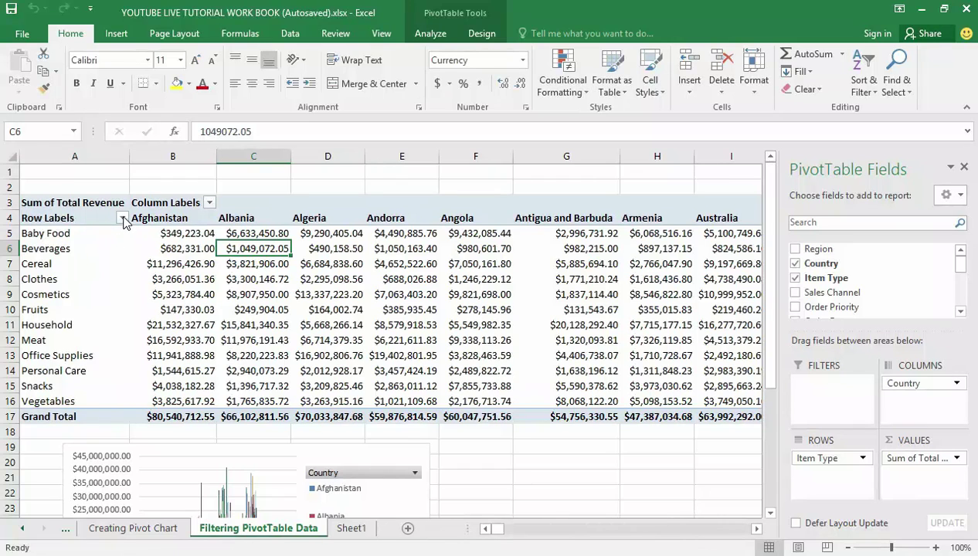
# Filter the Row Labels to only Beverages and Fruits, dropping Afghanistan's total to $829,661.03
pyautogui.click(123, 218)
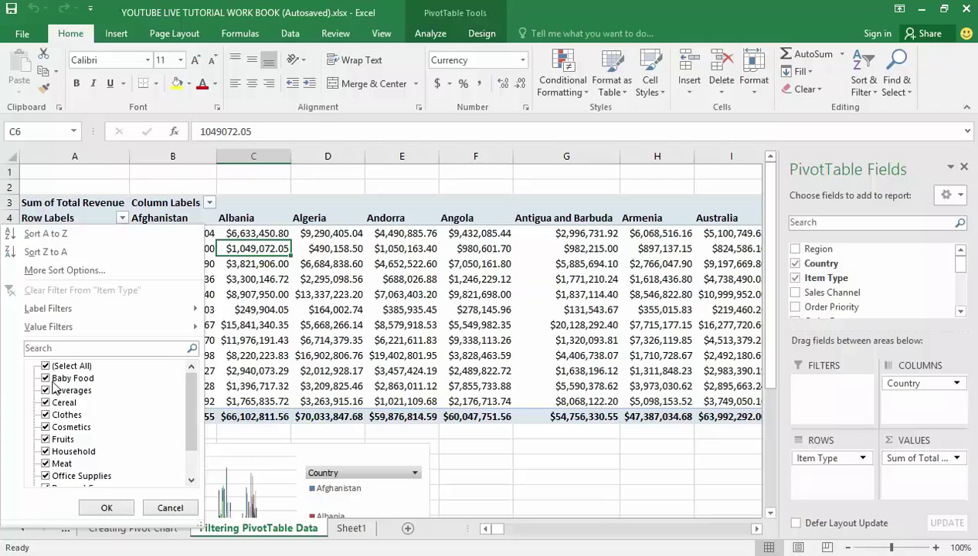
pyautogui.moveTo(193, 399); pyautogui.dragTo(193, 433)
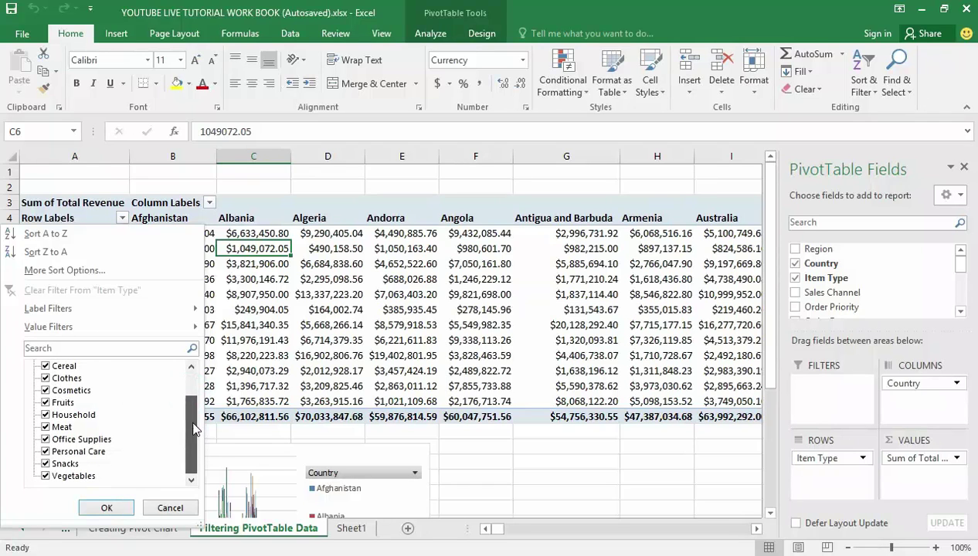
pyautogui.moveTo(193, 417); pyautogui.dragTo(207, 433)
pyautogui.moveTo(207, 417); pyautogui.dragTo(208, 415)
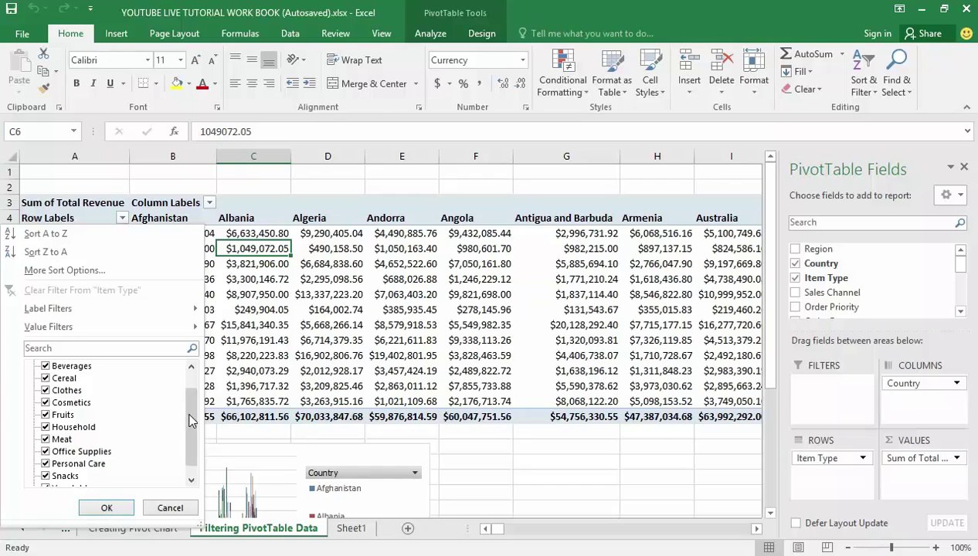
pyautogui.moveTo(192, 419); pyautogui.dragTo(201, 363)
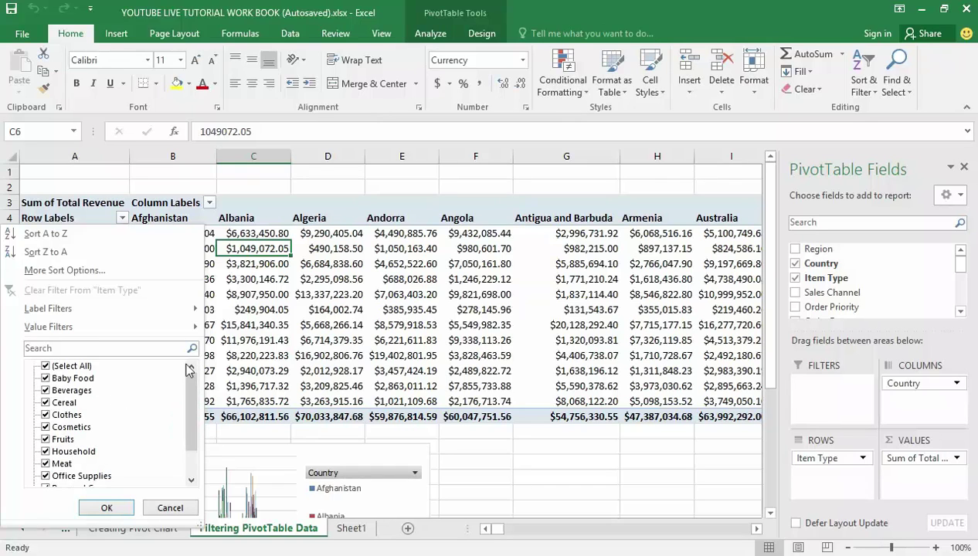
pyautogui.click(45, 367)
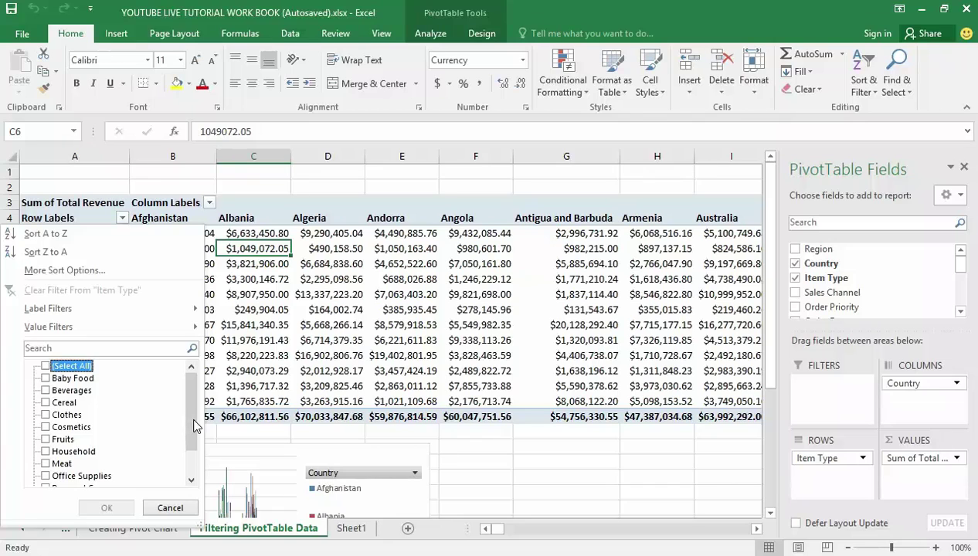
pyautogui.moveTo(191, 423); pyautogui.dragTo(191, 398)
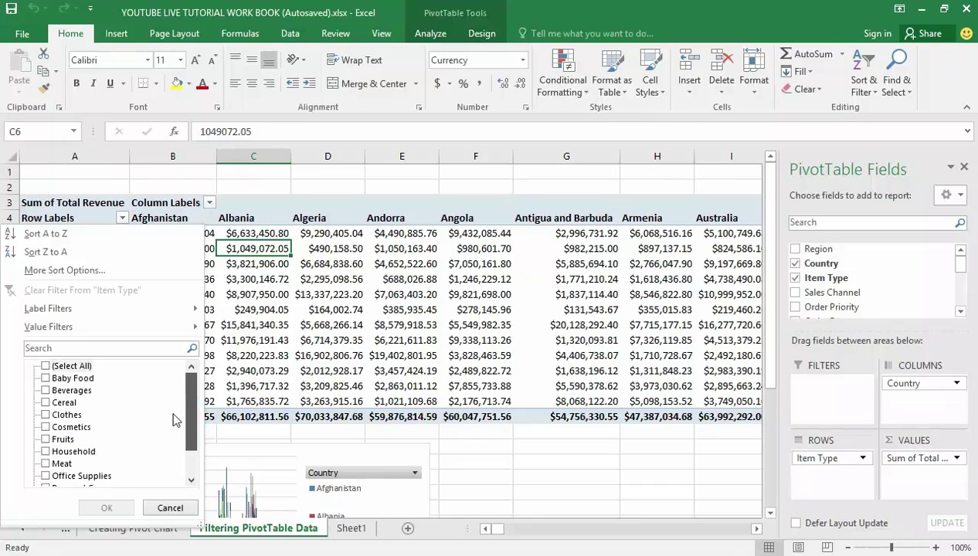
pyautogui.click(45, 391)
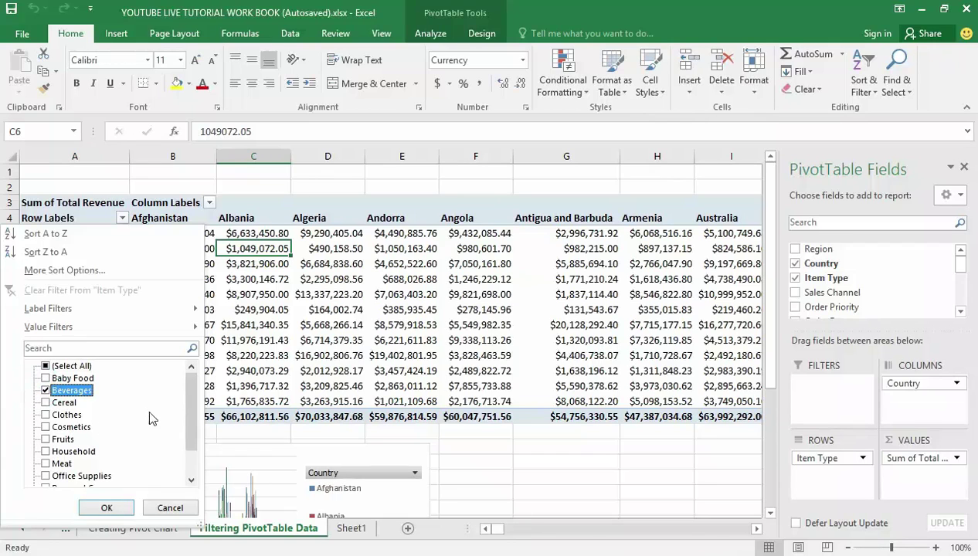
pyautogui.click(54, 440)
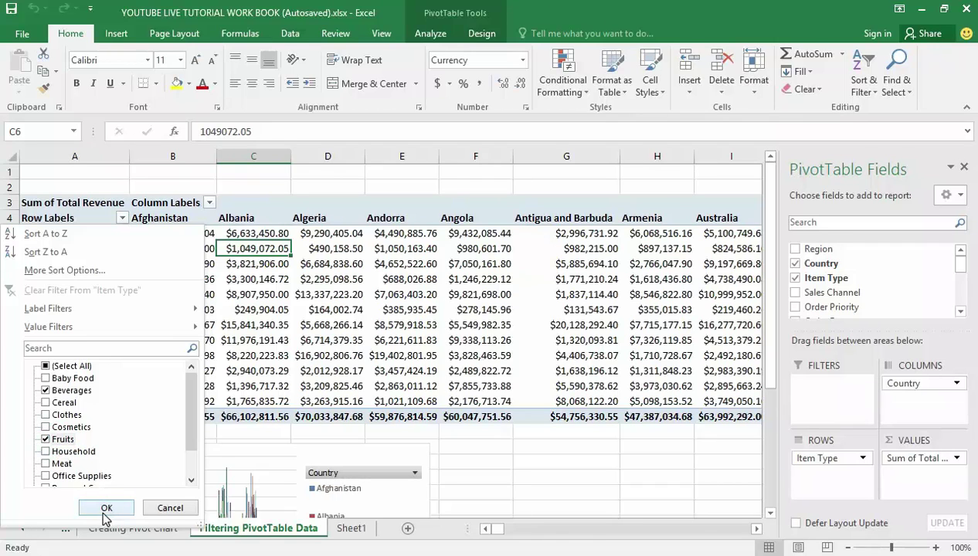
pyautogui.click(104, 513)
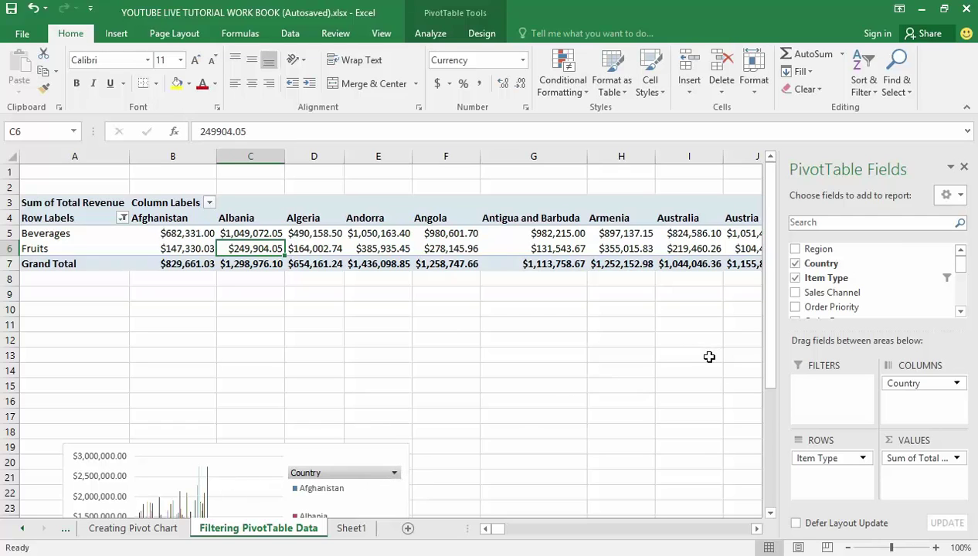
pyautogui.moveTo(771, 351); pyautogui.dragTo(763, 435)
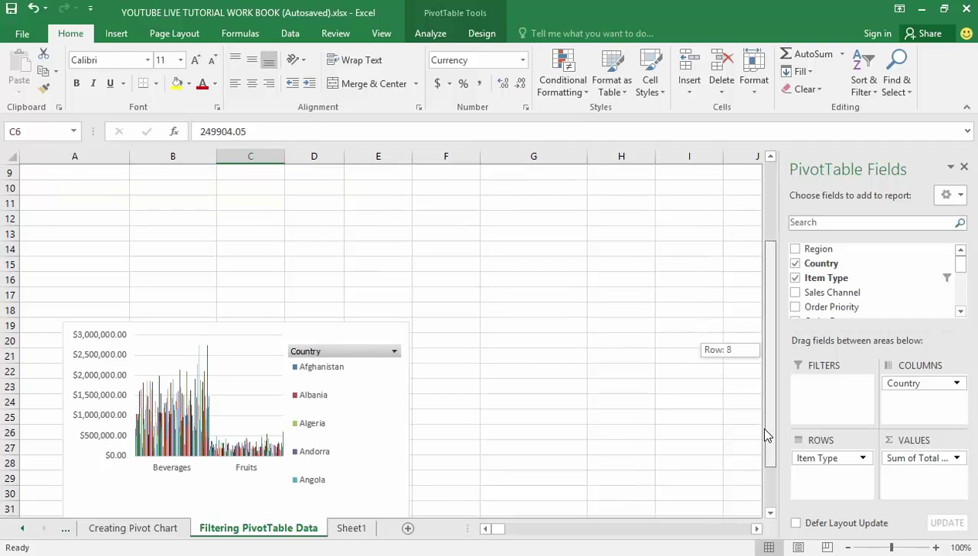
pyautogui.moveTo(765, 435); pyautogui.dragTo(762, 421)
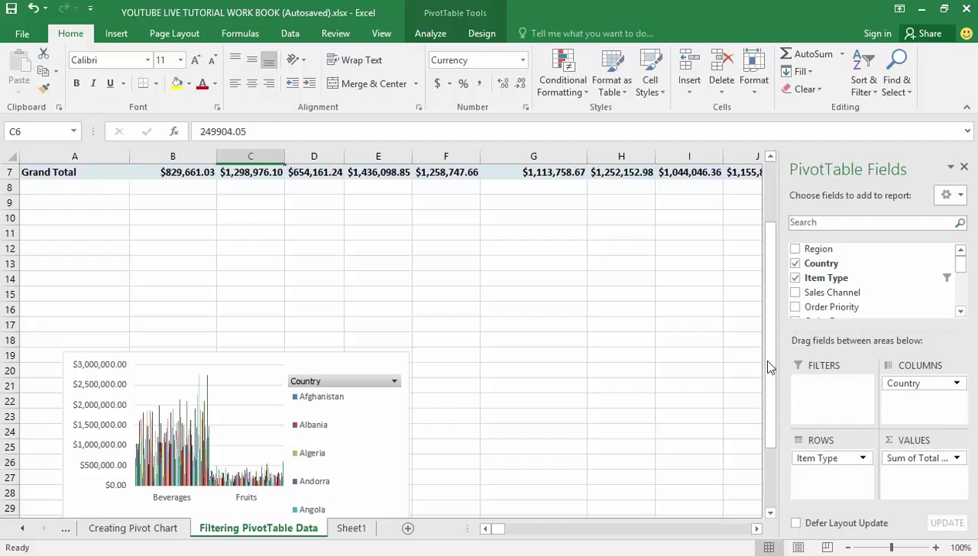
pyautogui.moveTo(769, 366); pyautogui.dragTo(757, 395)
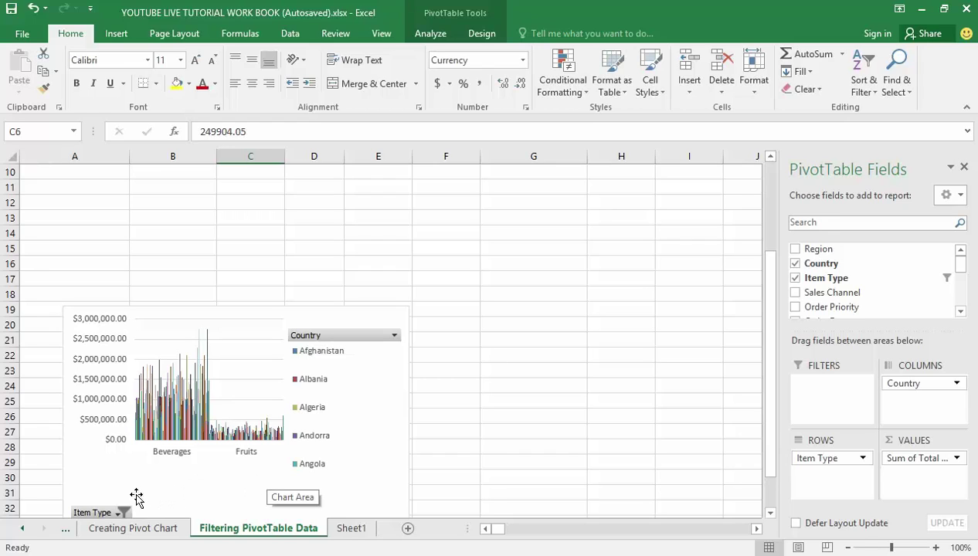
pyautogui.moveTo(769, 371); pyautogui.dragTo(788, 287)
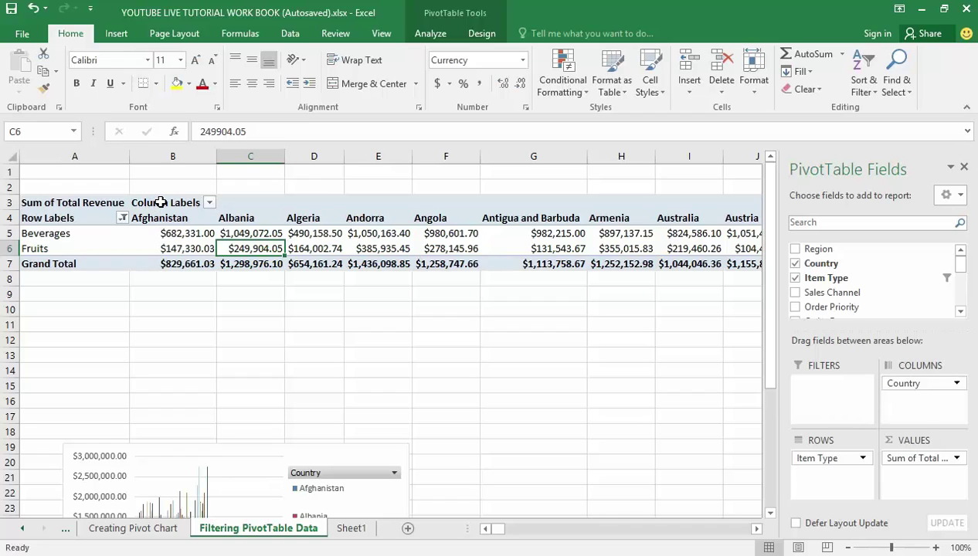
# Filter the Column Labels to only Algeria and Angola, giving a $1,912,908.90 Grand Total
pyautogui.click(208, 202)
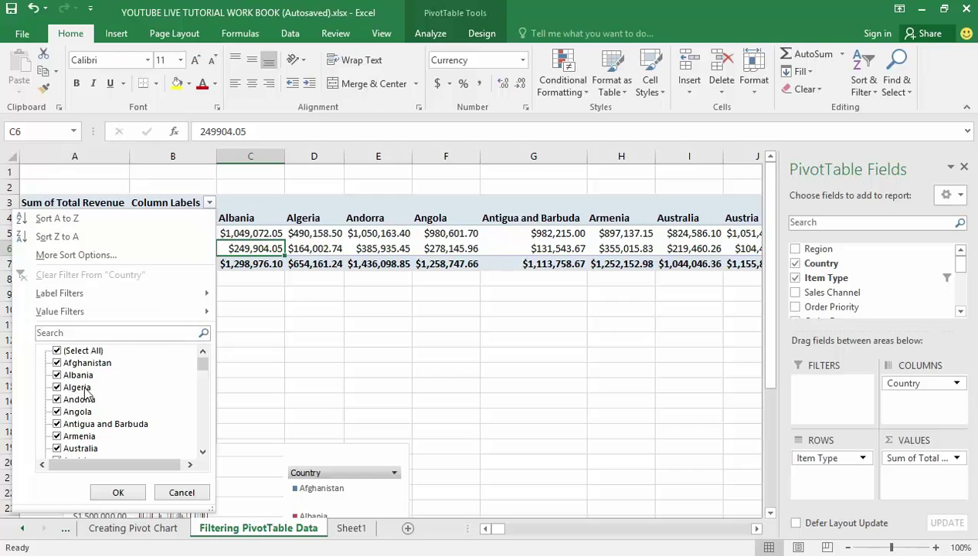
pyautogui.click(57, 351)
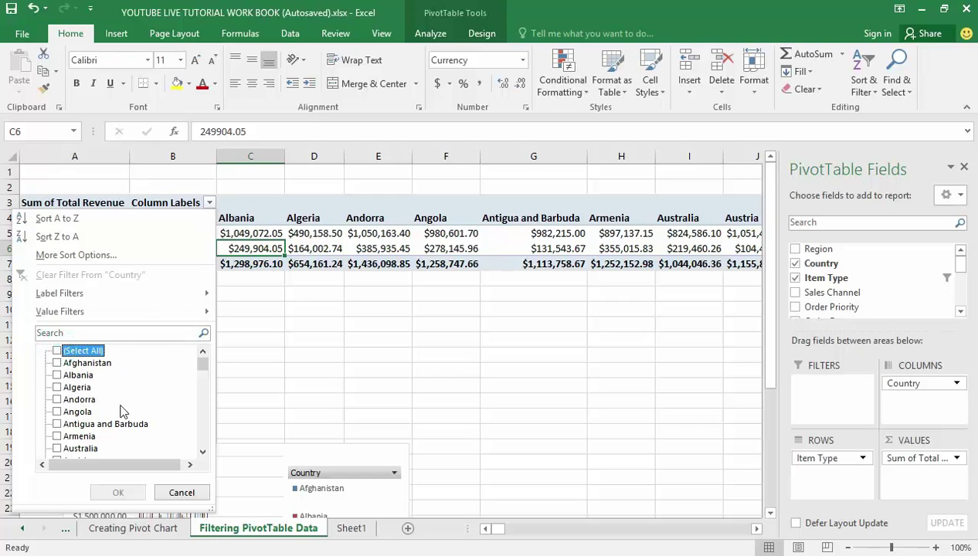
pyautogui.click(58, 413)
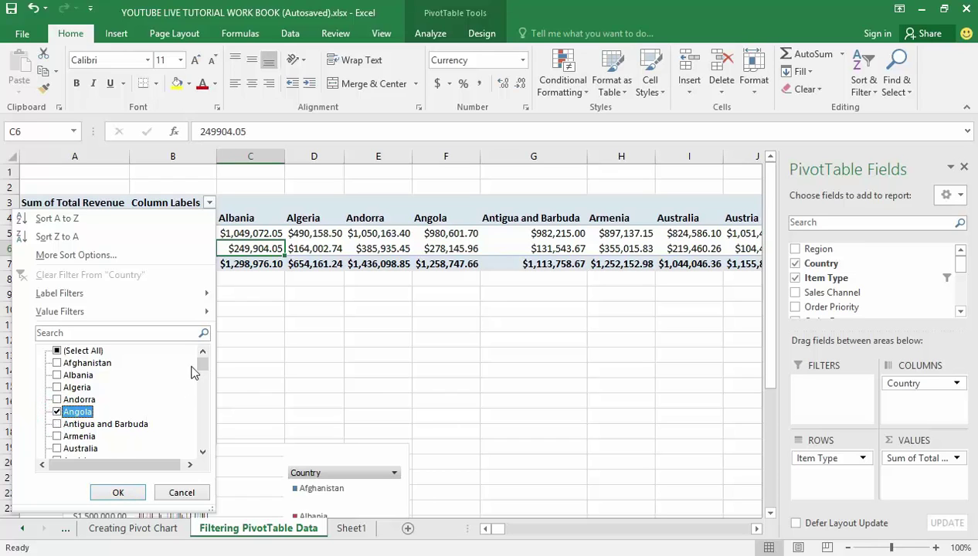
pyautogui.moveTo(200, 365); pyautogui.dragTo(204, 370)
pyautogui.click(61, 388)
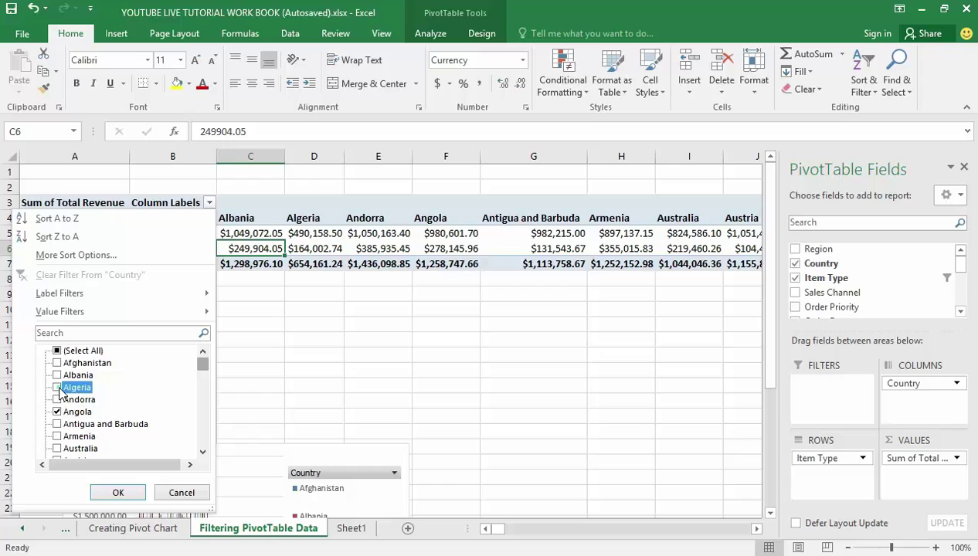
pyautogui.click(117, 492)
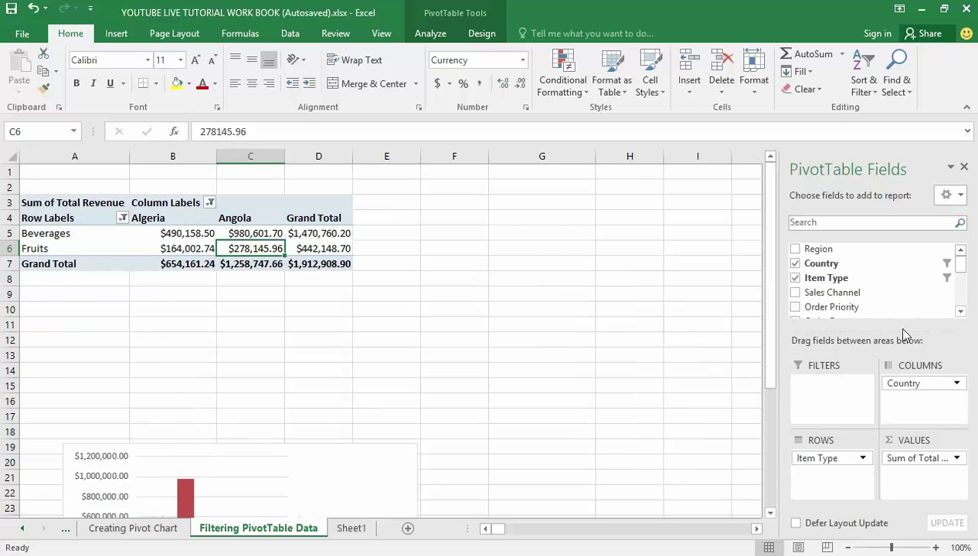
pyautogui.moveTo(772, 325); pyautogui.dragTo(774, 396)
pyautogui.click(323, 428)
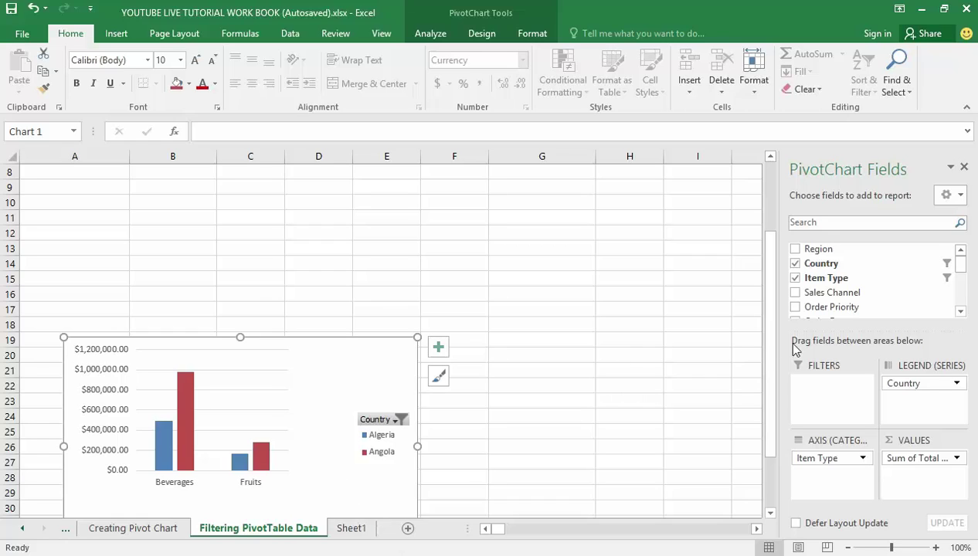
pyautogui.moveTo(773, 353); pyautogui.dragTo(757, 367)
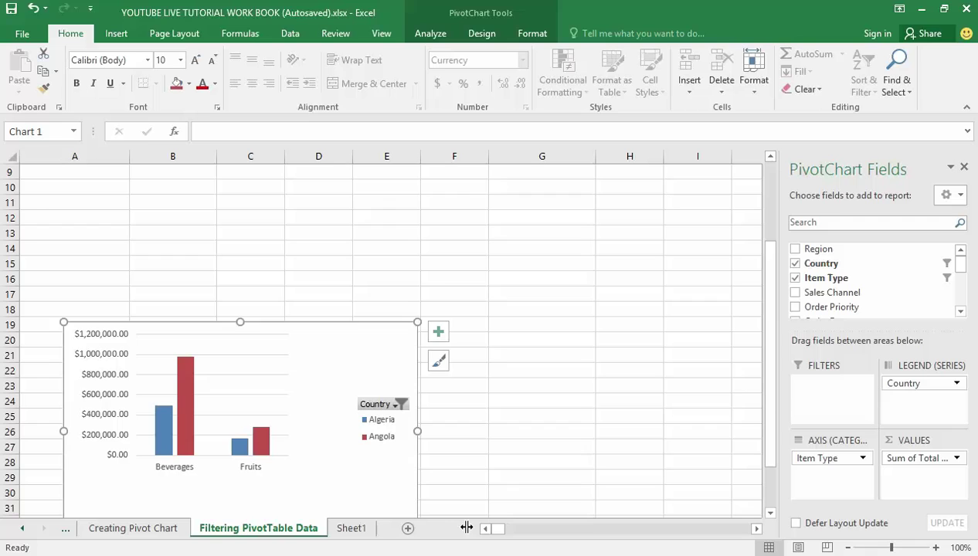
pyautogui.moveTo(768, 399); pyautogui.dragTo(779, 319)
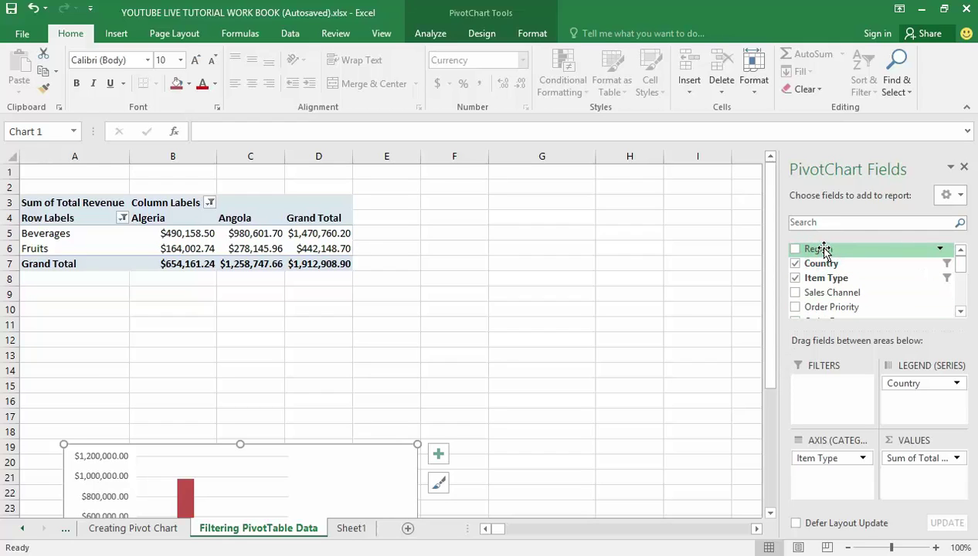
# Add the Region field to the FILTERS area, leaving it set to (All)
pyautogui.moveTo(824, 251); pyautogui.dragTo(826, 404)
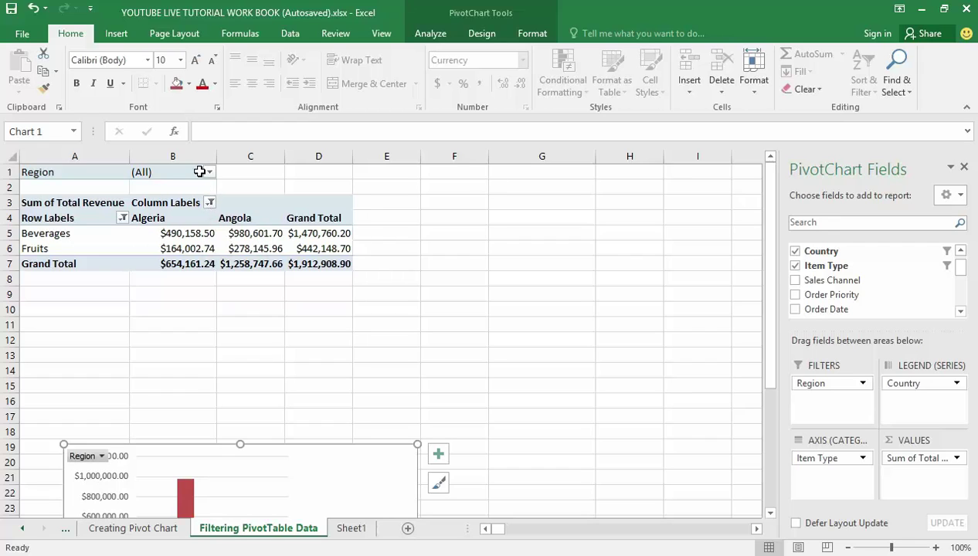
pyautogui.press('Escape')
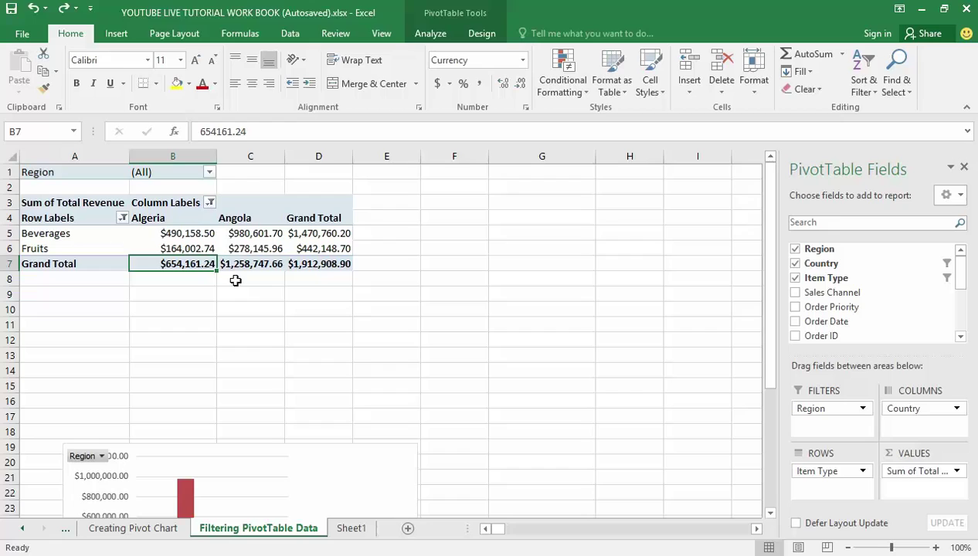
pyautogui.moveTo(266, 267)
# Set the Region report filter to Middle East and North Africa, leaving only Algeria at $654,161.24
pyautogui.click(210, 173)
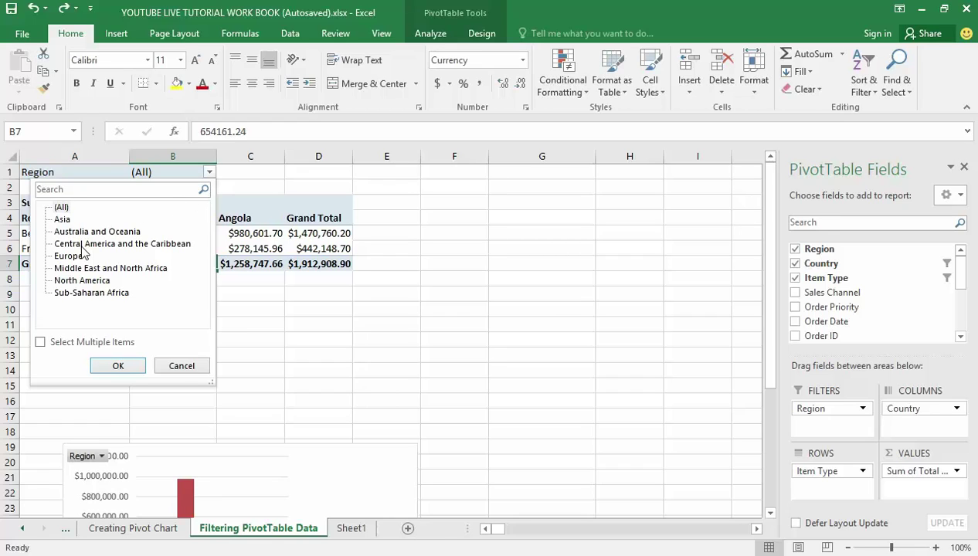
pyautogui.click(80, 271)
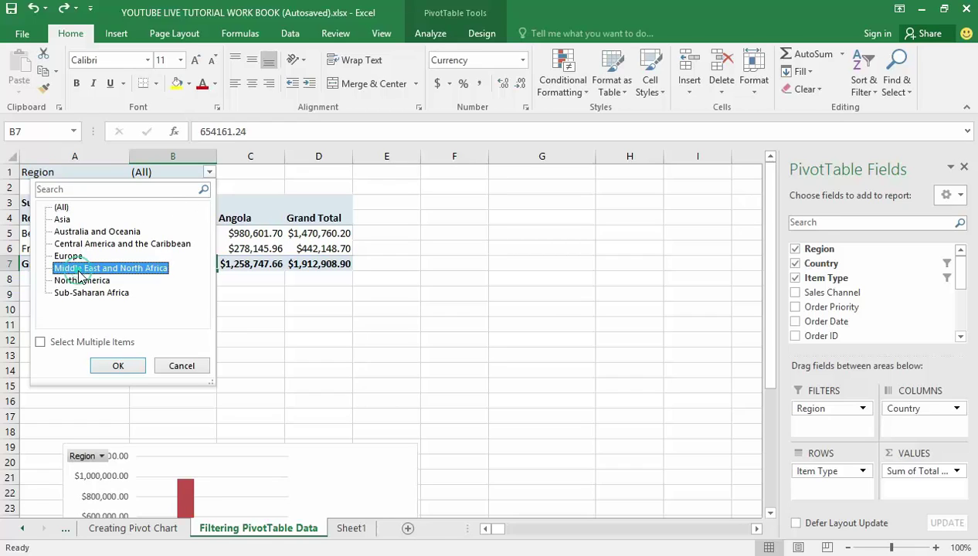
pyautogui.click(109, 363)
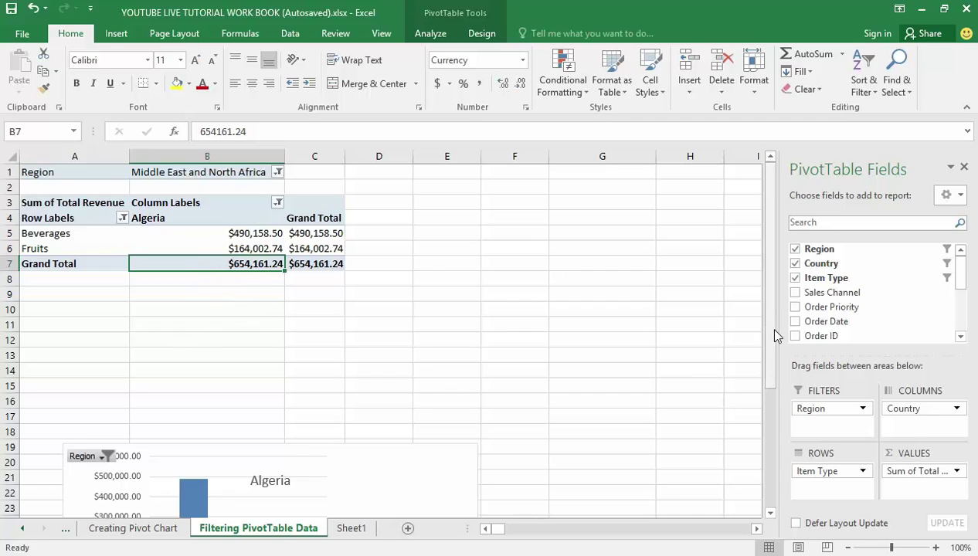
pyautogui.moveTo(770, 334); pyautogui.dragTo(759, 425)
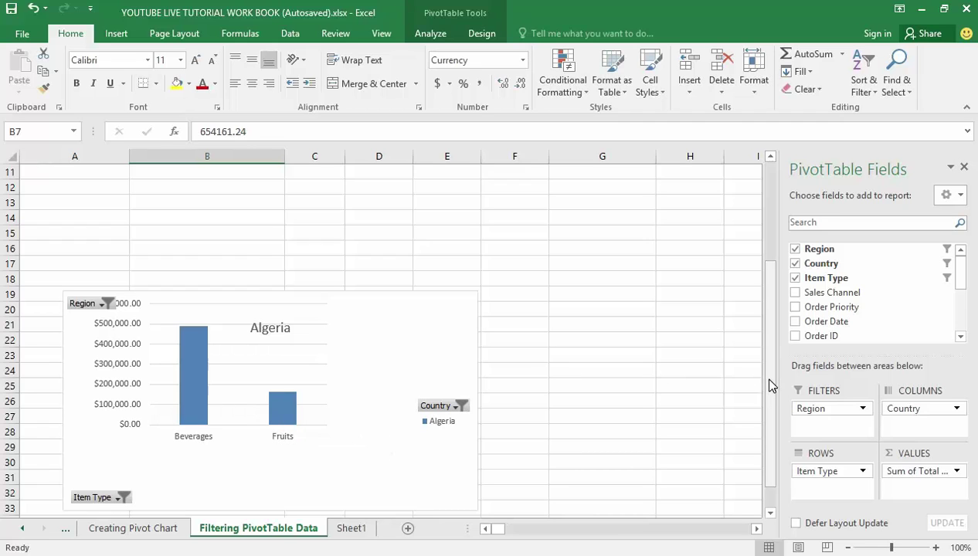
pyautogui.moveTo(769, 379); pyautogui.dragTo(779, 339)
pyautogui.moveTo(781, 306); pyautogui.dragTo(767, 271)
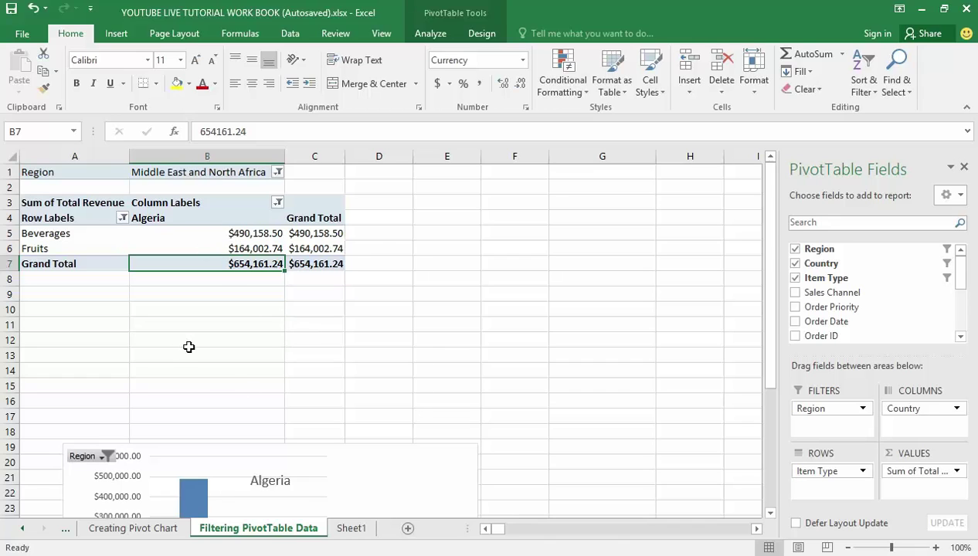
pyautogui.click(122, 217)
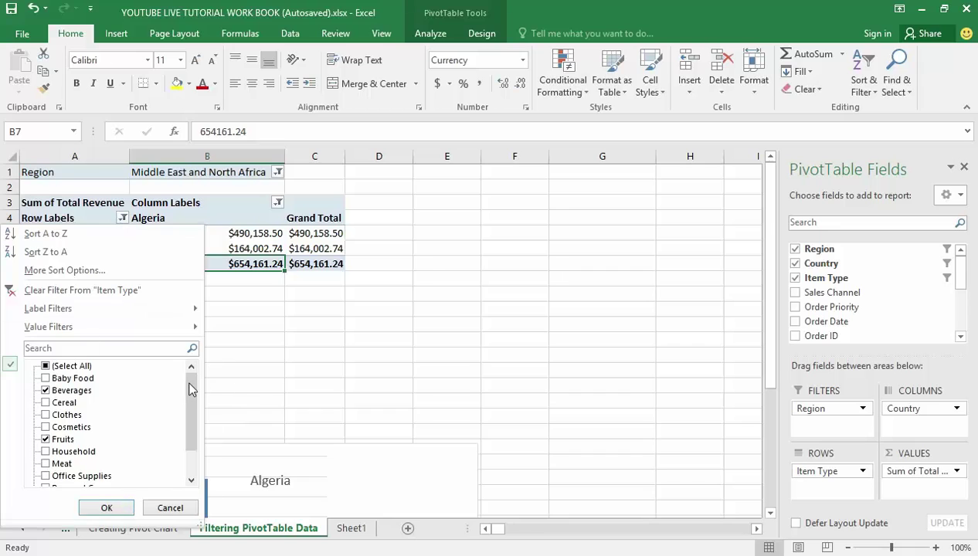
pyautogui.moveTo(190, 381); pyautogui.dragTo(185, 426)
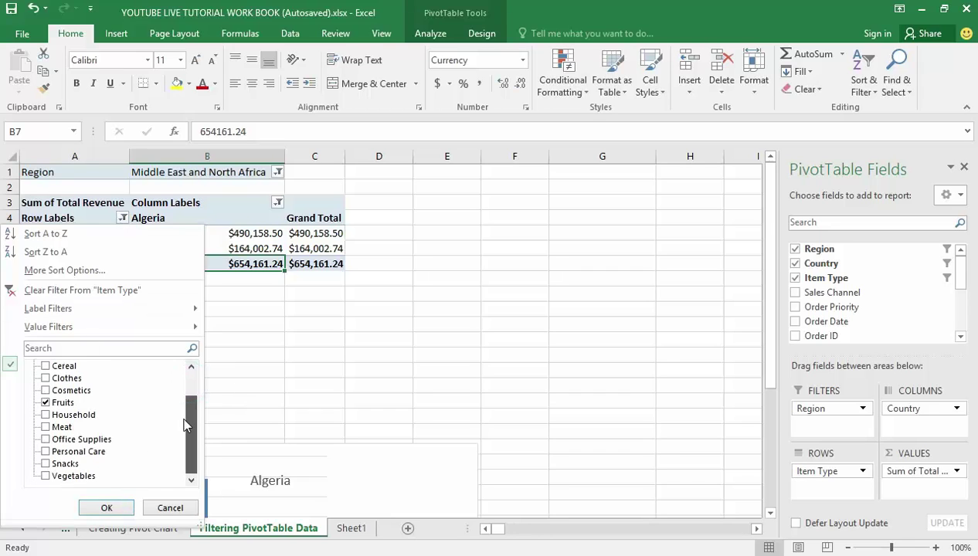
pyautogui.click(170, 508)
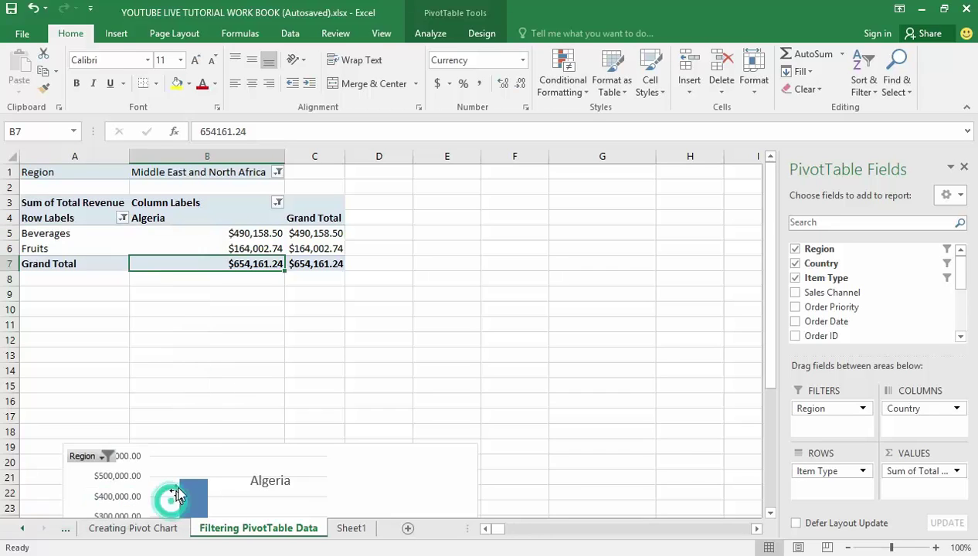
pyautogui.click(279, 173)
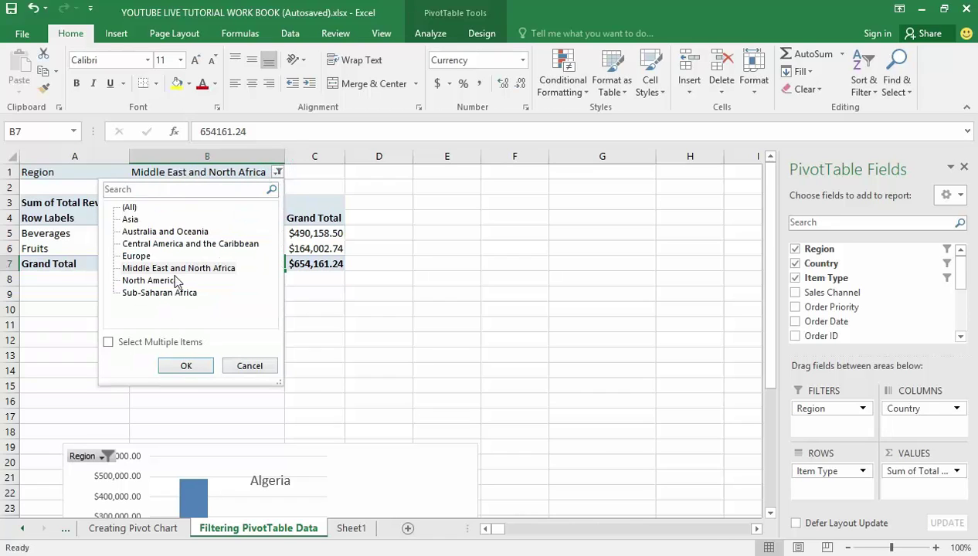
pyautogui.click(109, 342)
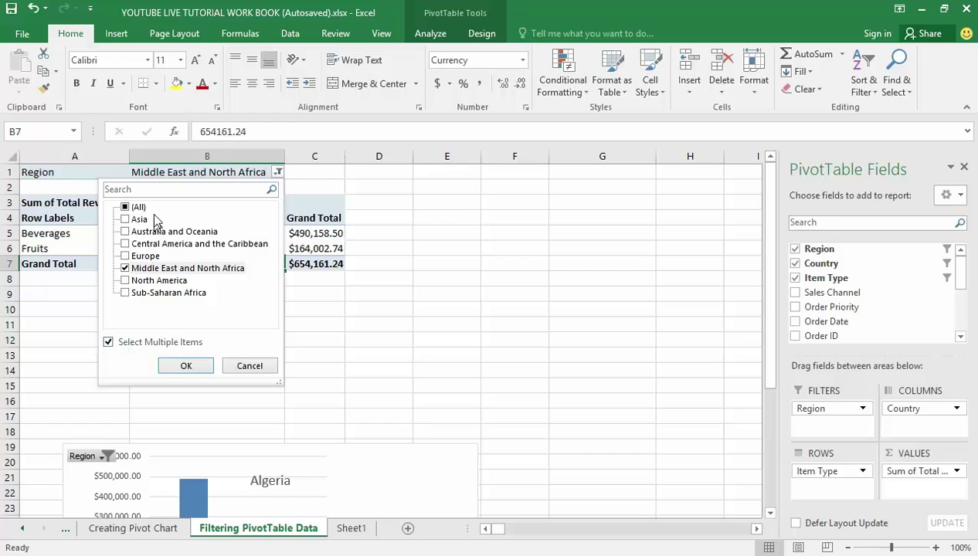
pyautogui.click(107, 344)
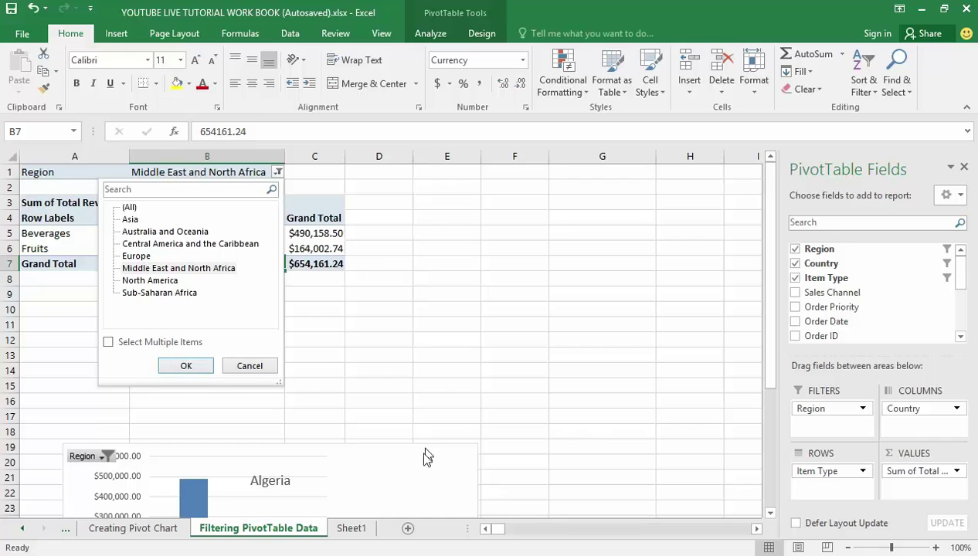
pyautogui.click(259, 368)
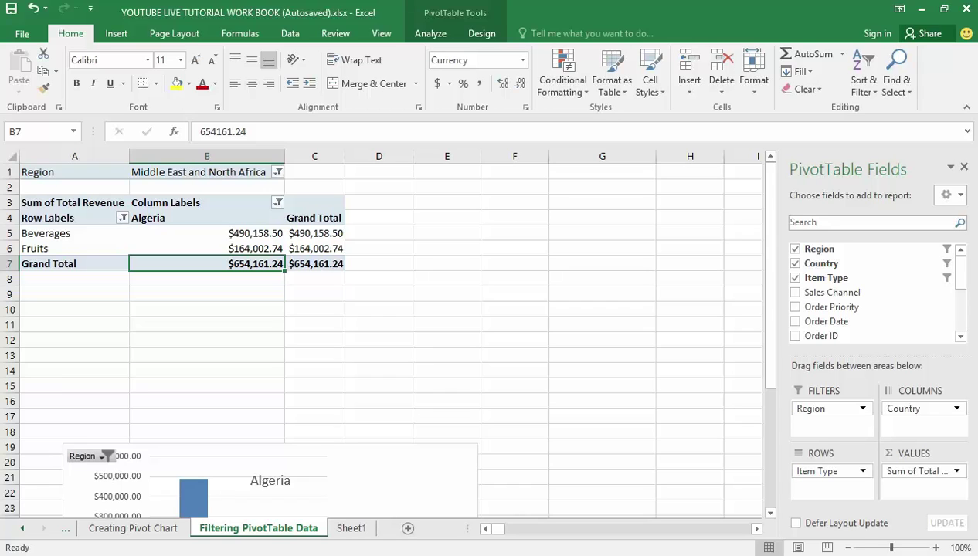
pyautogui.moveTo(583, 555)
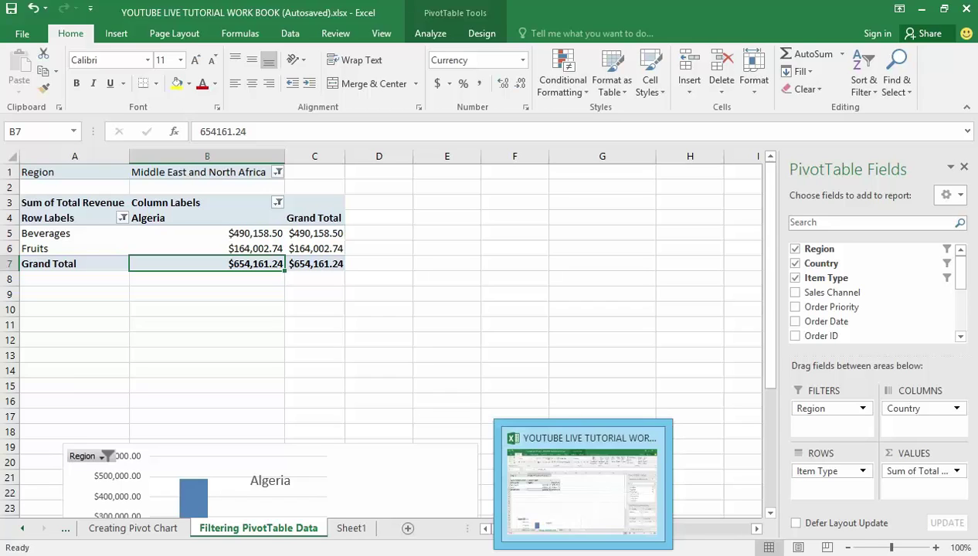